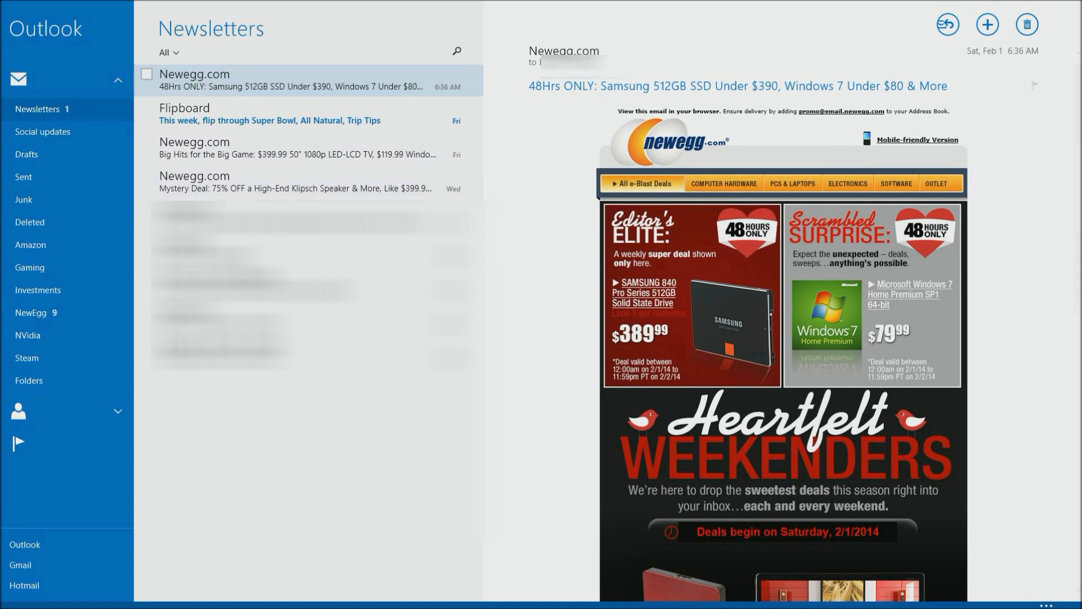
# Open the Big Hits for the Big Game message, check its sender card, and also select the Samsung SSD message
pyautogui.click(563, 51)
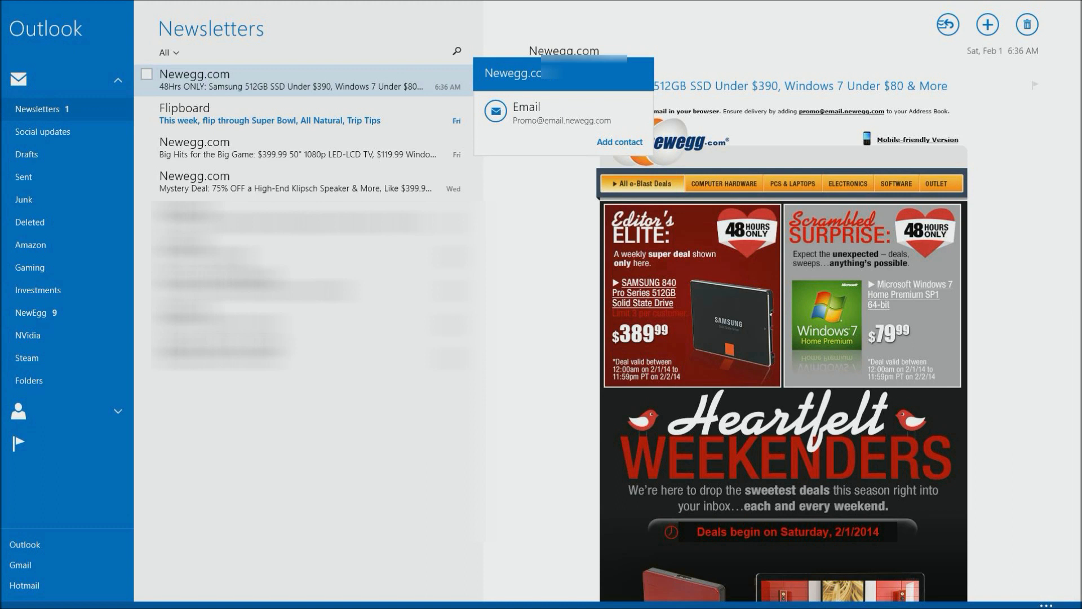
pyautogui.click(316, 147)
pyautogui.click(316, 148)
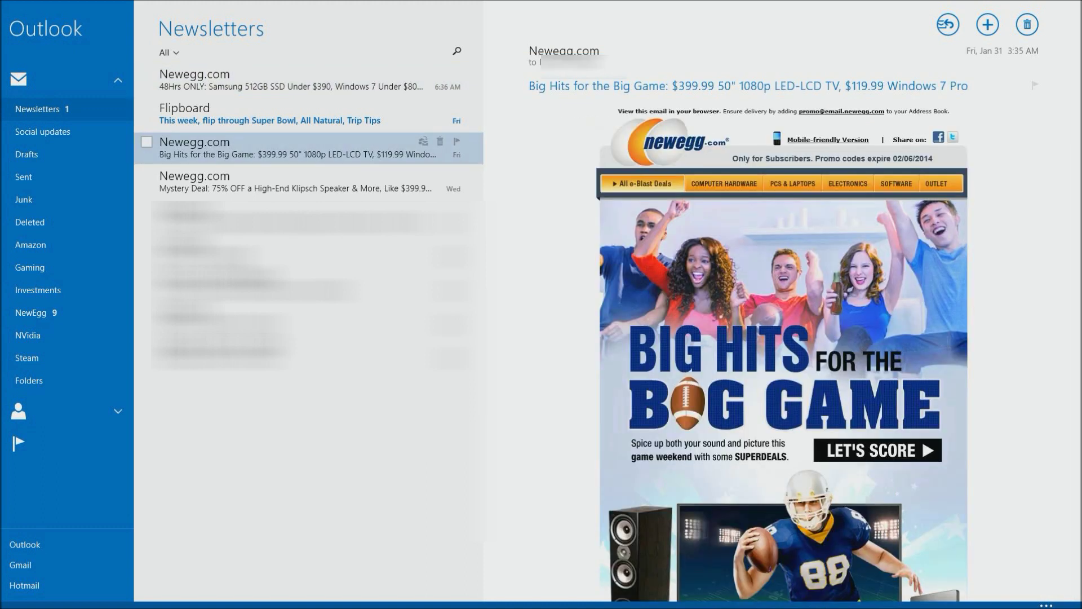
pyautogui.click(564, 51)
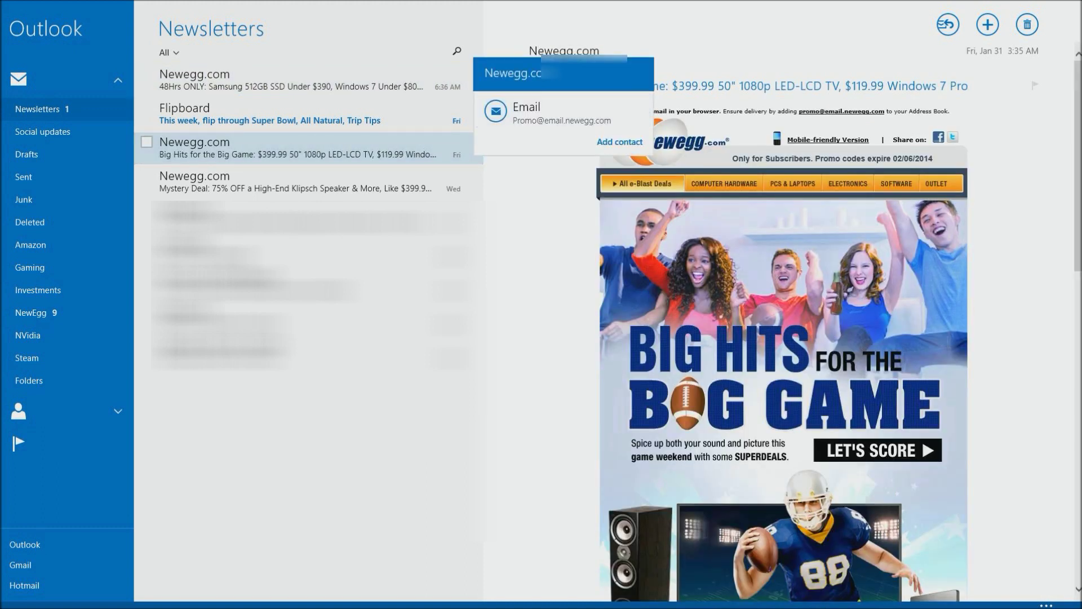
pyautogui.click(405, 115)
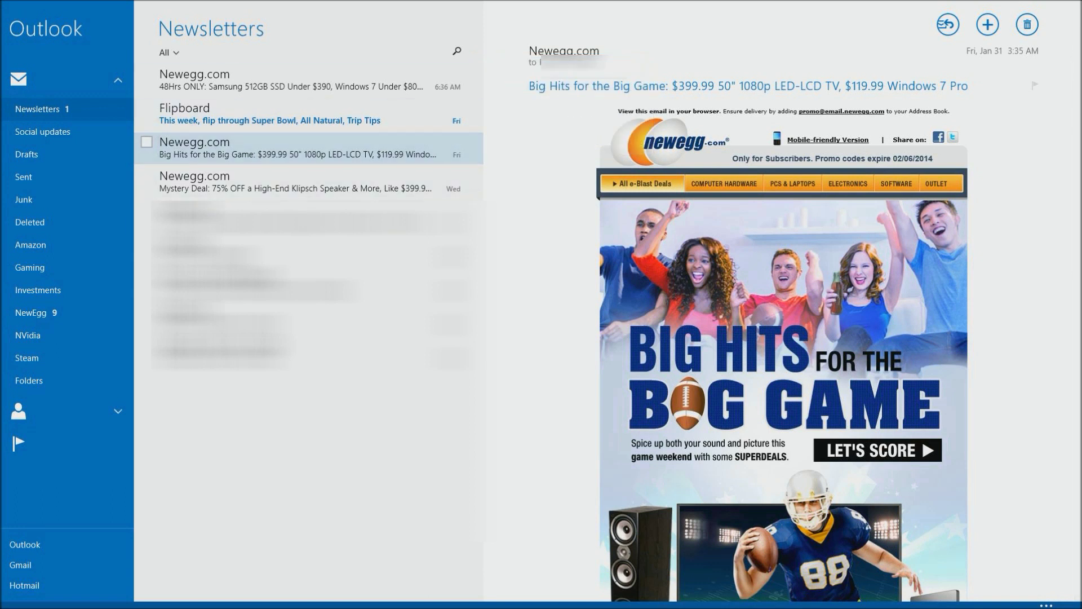
pyautogui.click(147, 74)
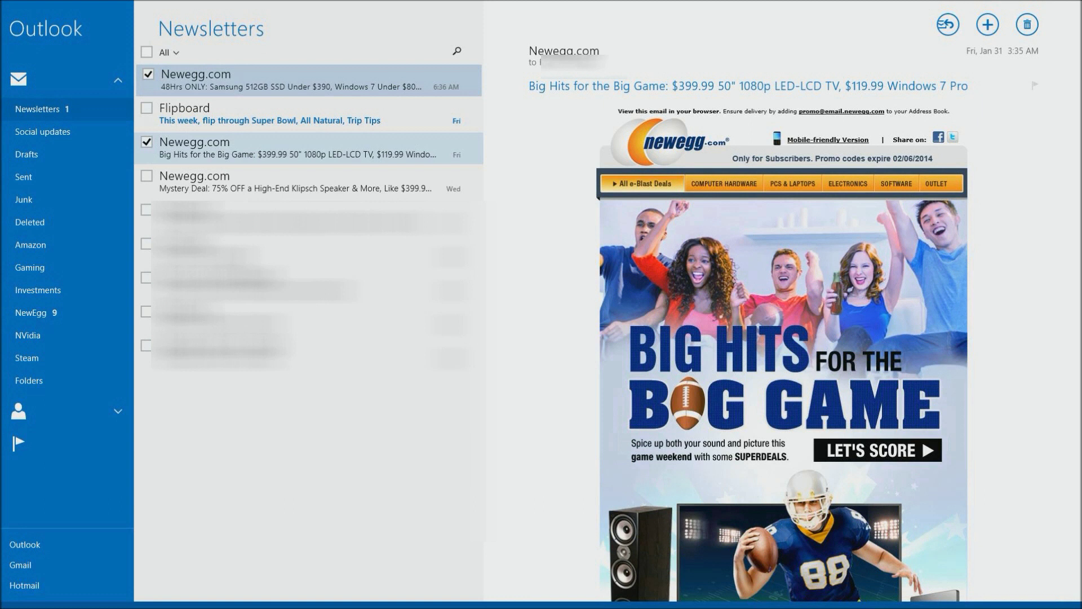
# Select only the latest Newegg.com message and pick the sweep option to keep the latest one
pyautogui.click(293, 80)
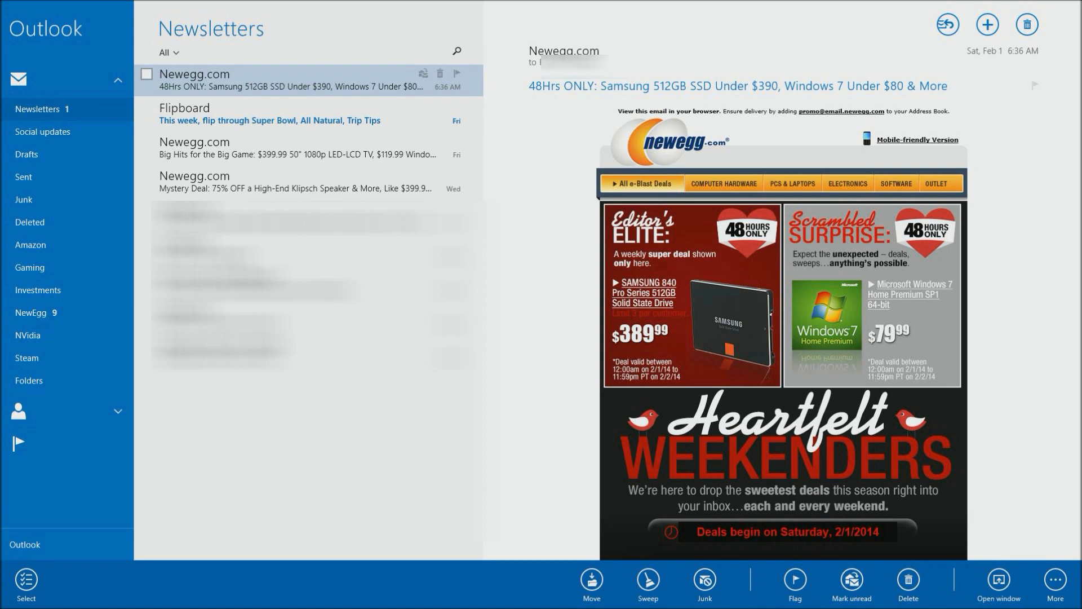
pyautogui.click(26, 579)
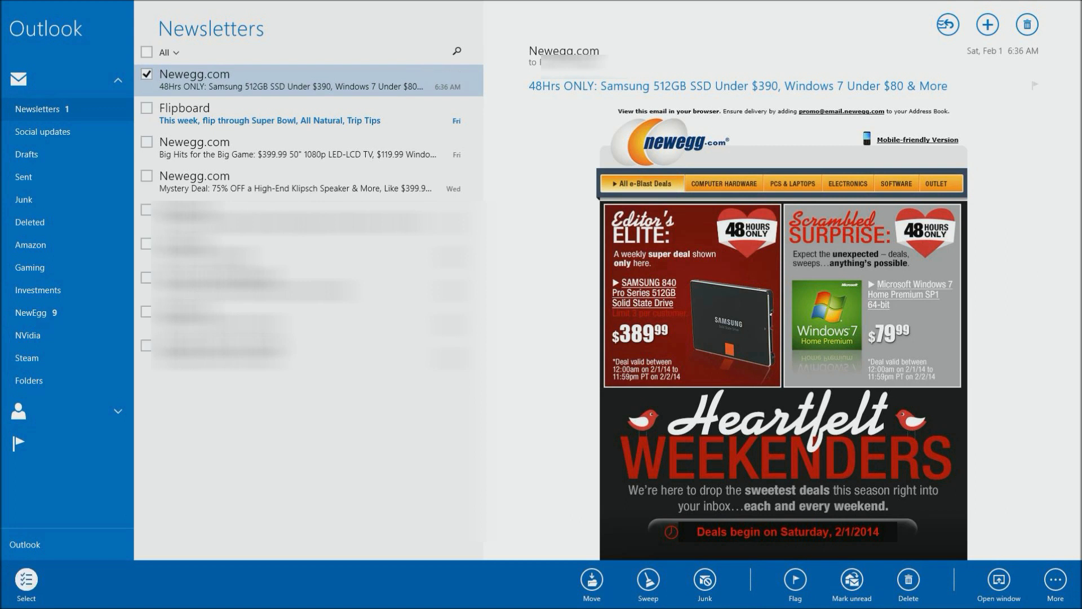
pyautogui.click(648, 578)
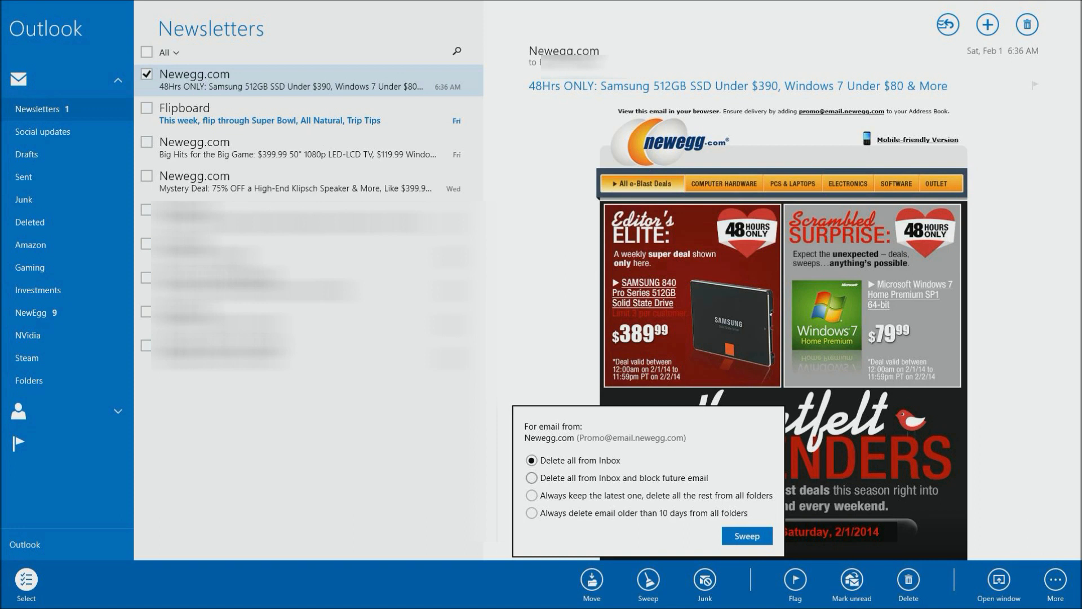
pyautogui.click(532, 478)
pyautogui.click(531, 495)
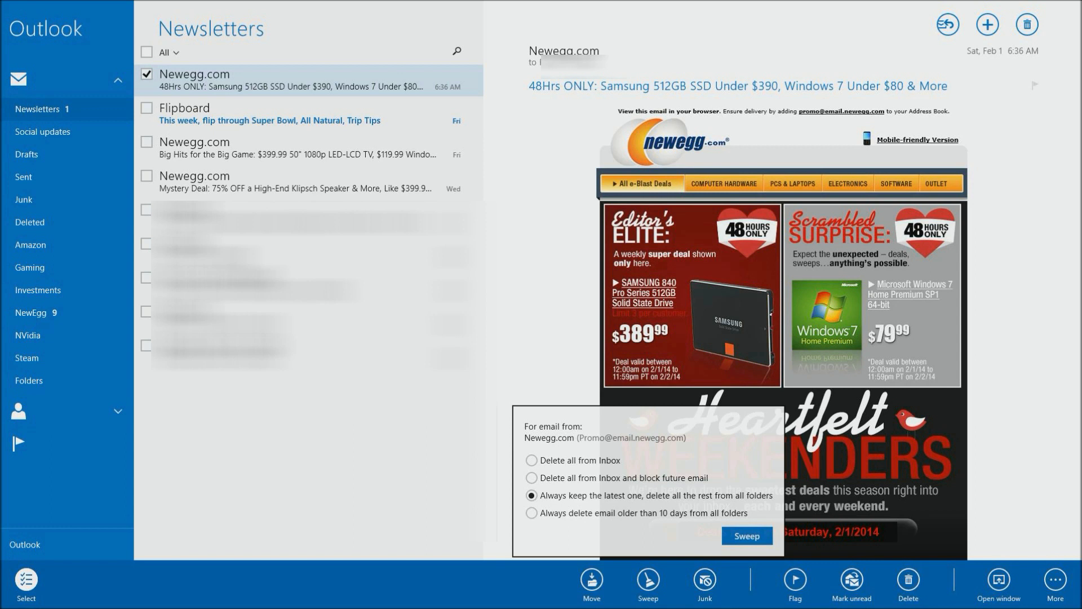
# Confirm the Newegg.com sender, then apply the sweep that keeps only the latest Newegg.com email
pyautogui.click(563, 52)
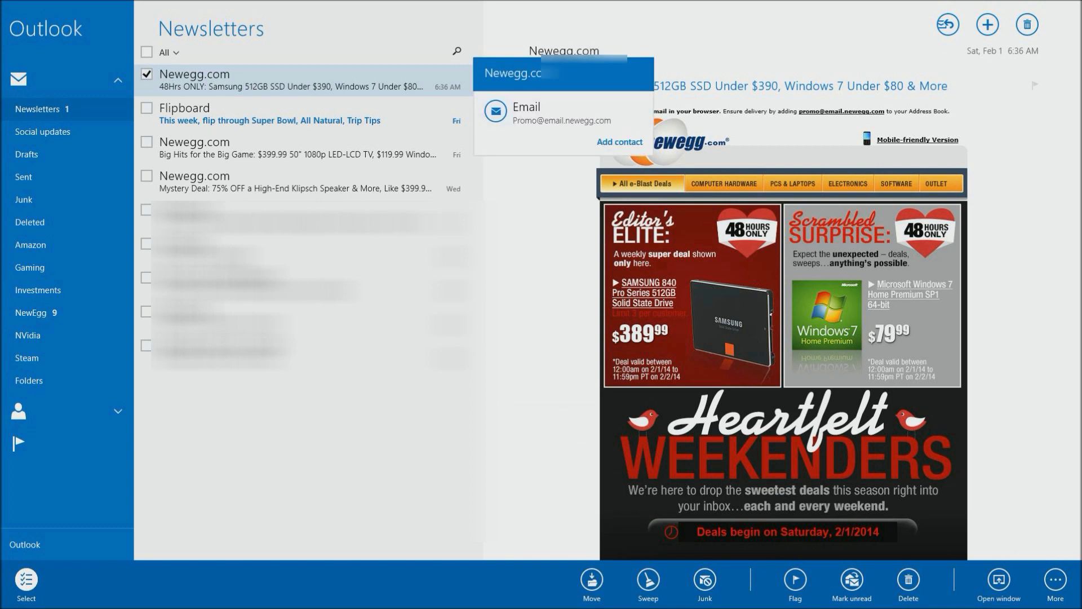
pyautogui.click(439, 82)
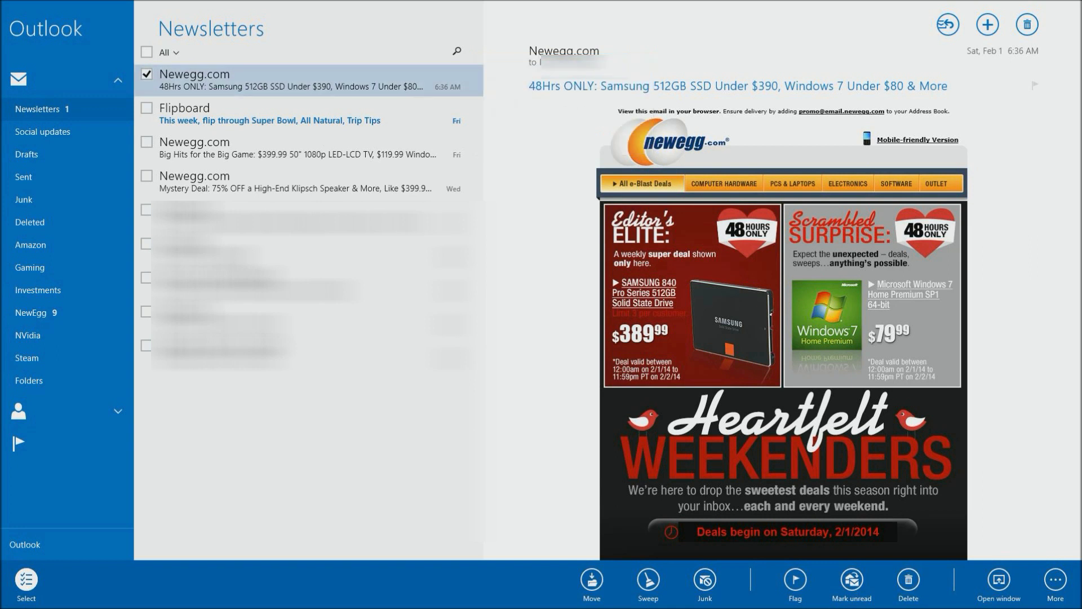
pyautogui.click(648, 579)
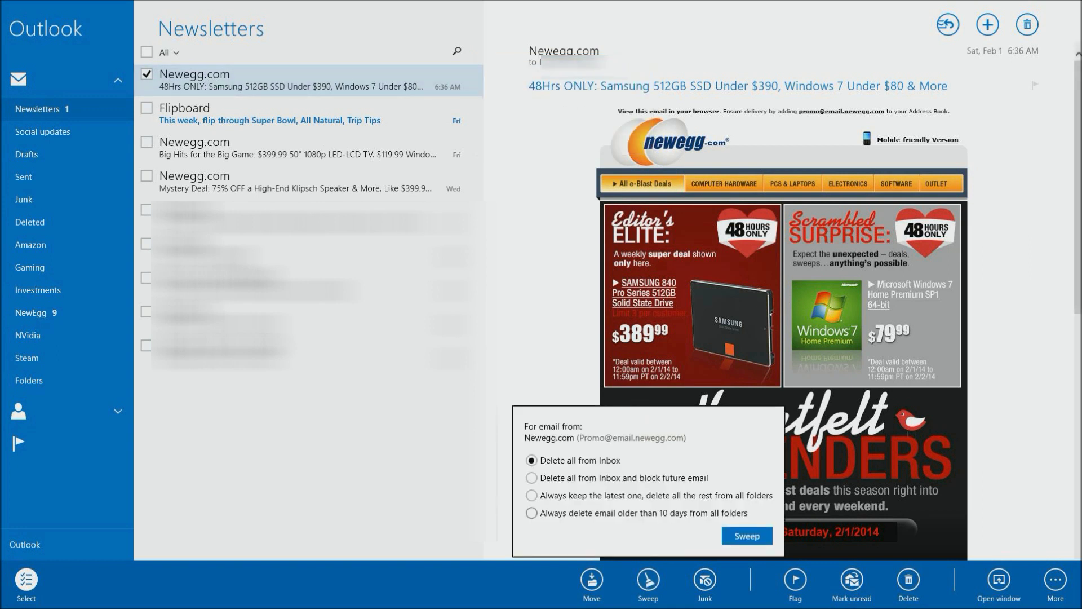
pyautogui.click(532, 496)
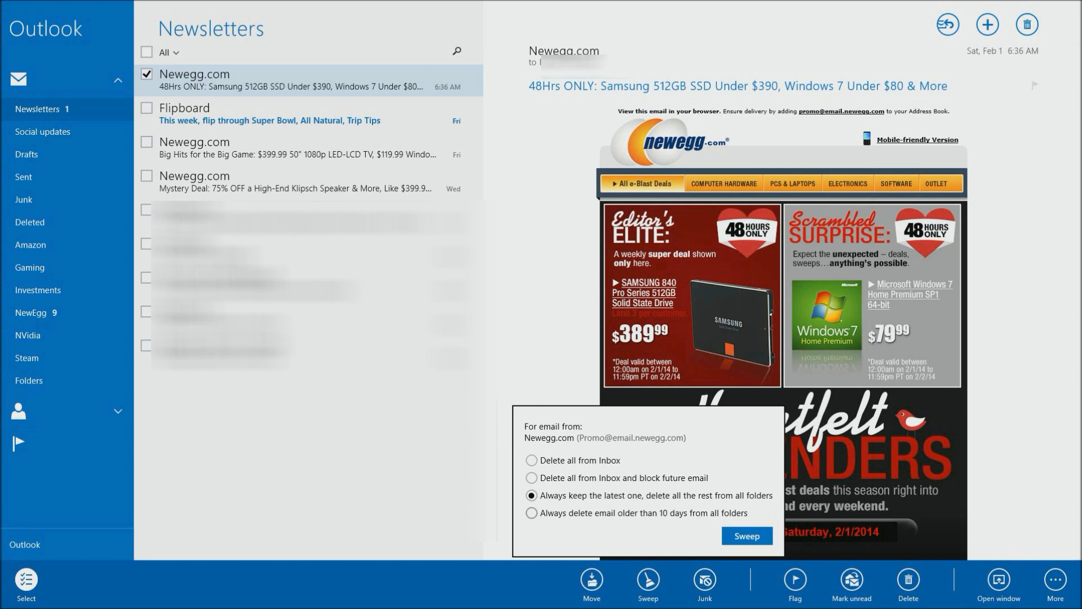
pyautogui.click(747, 536)
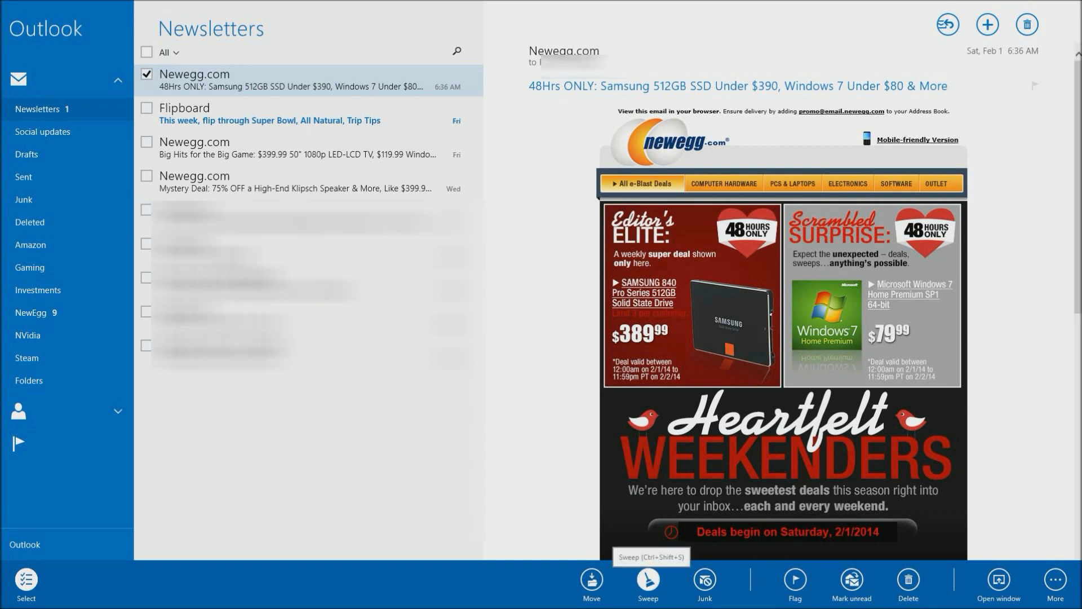
pyautogui.click(648, 579)
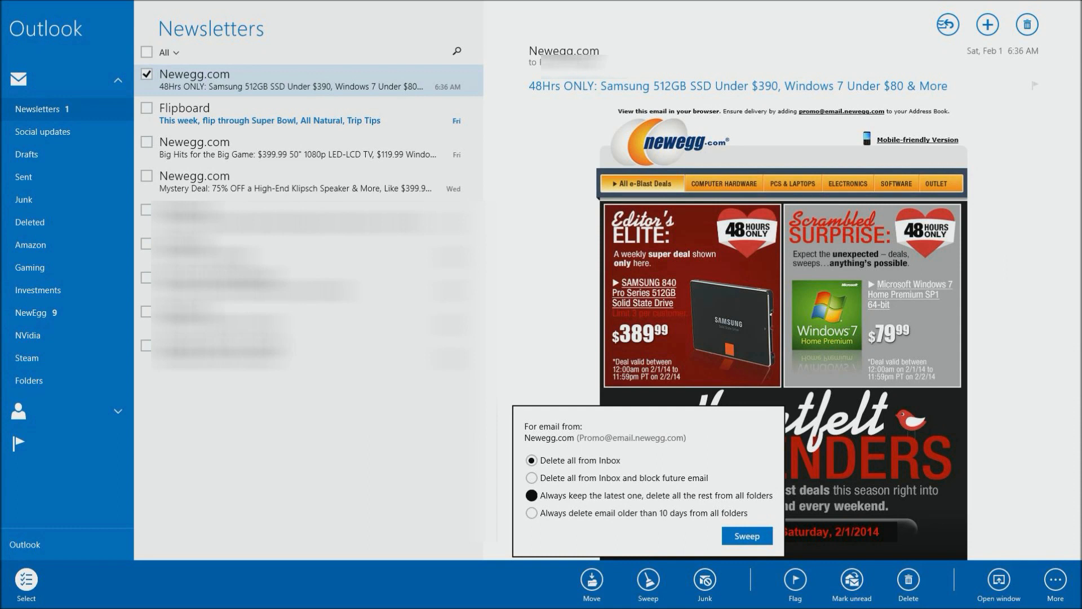
pyautogui.click(531, 495)
pyautogui.click(747, 535)
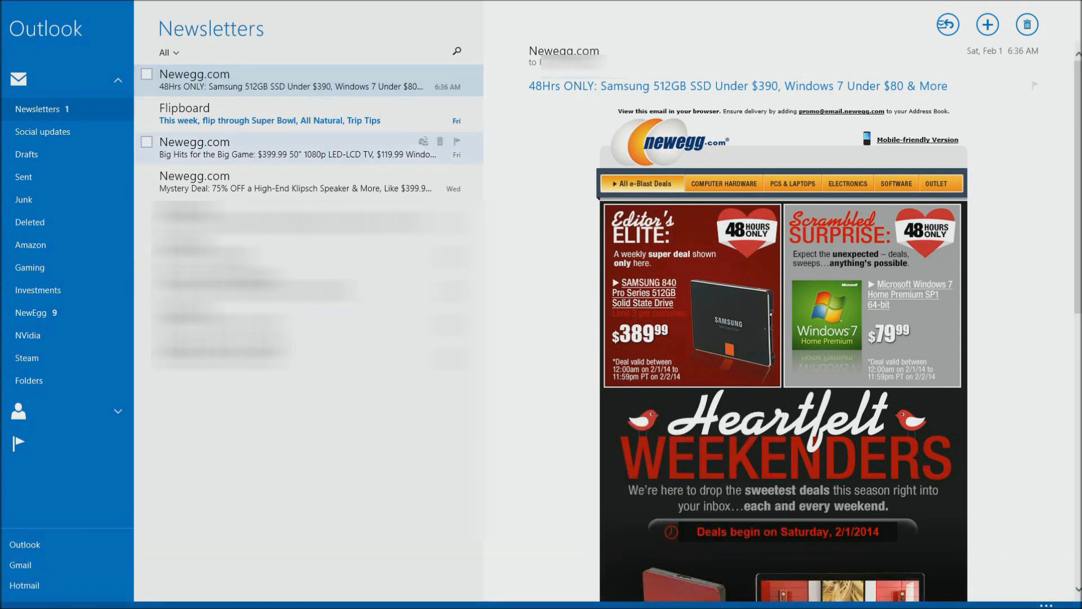
# Reopen the sweep options with keep-latest chosen, then dismiss them and the message commands without sweeping
pyautogui.click(648, 579)
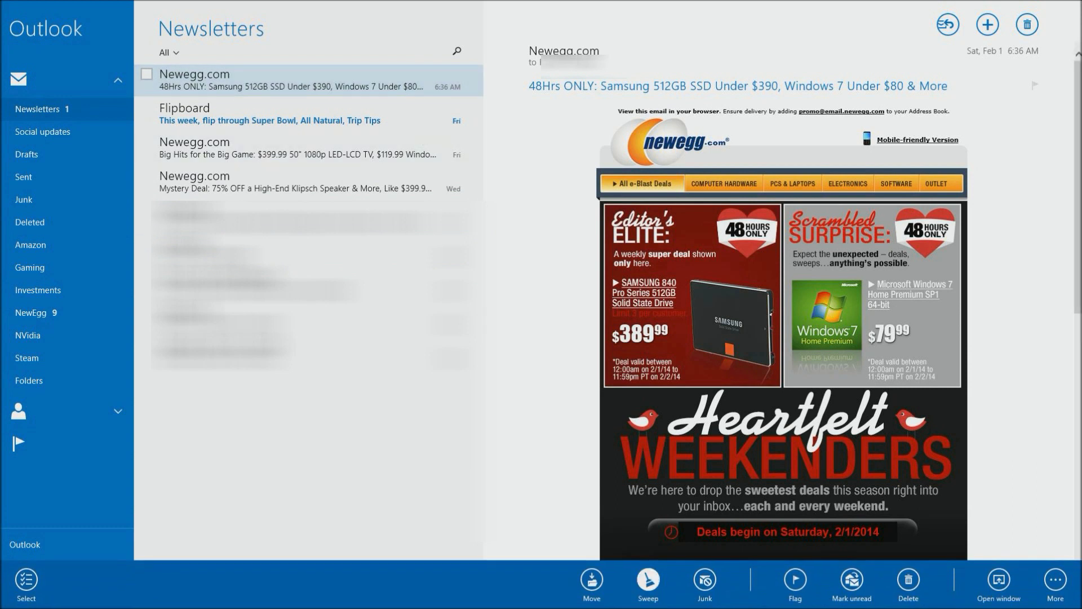
pyautogui.click(531, 496)
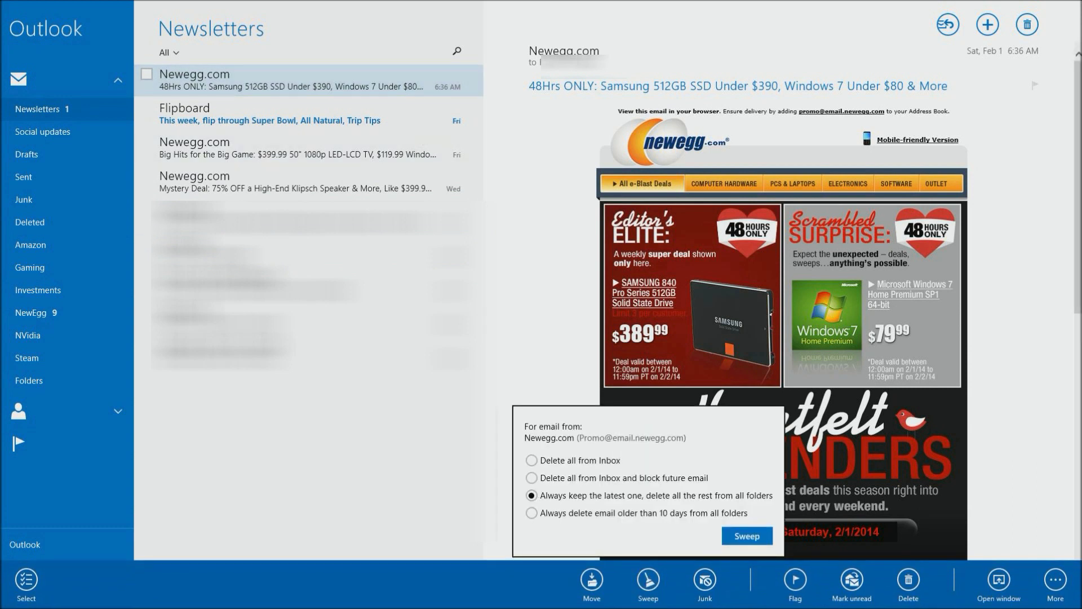
pyautogui.press('Escape')
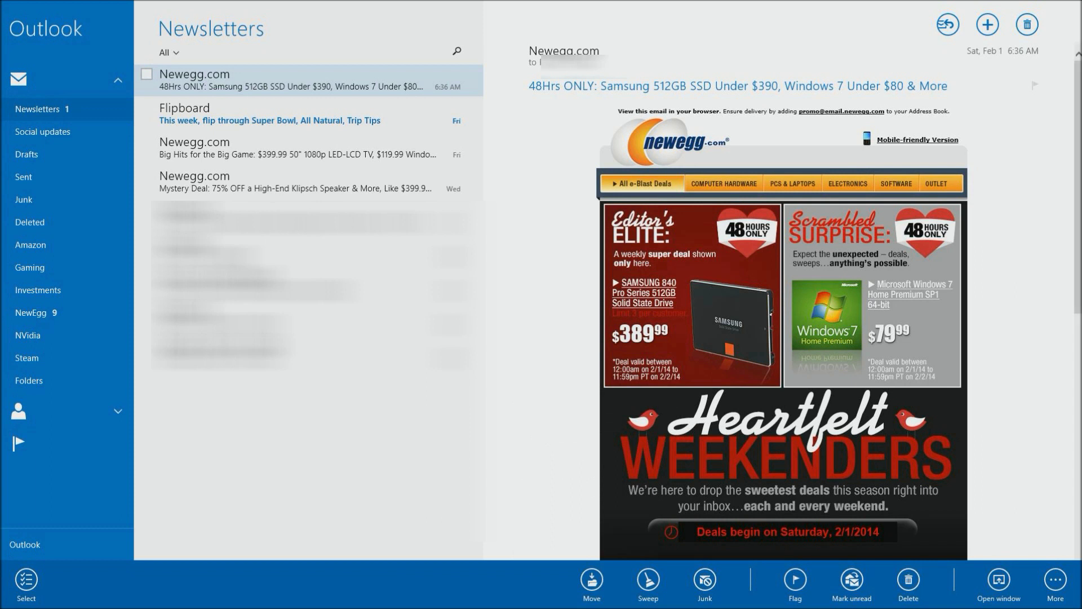
pyautogui.press('Escape')
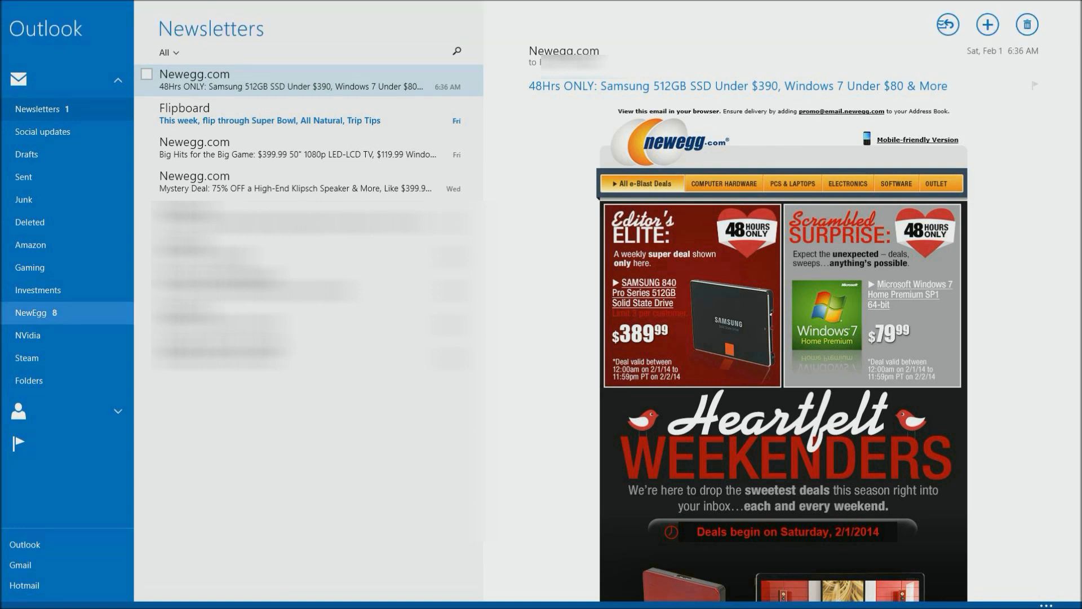
# Open the NewEgg folder, briefly switching to the Start screen and back
pyautogui.click(31, 312)
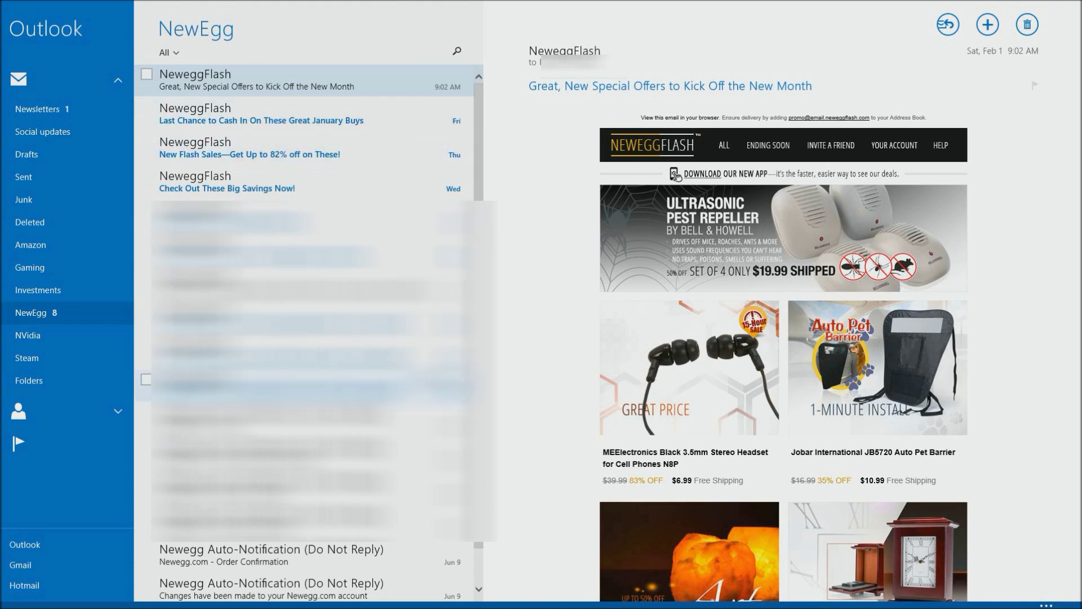
pyautogui.press('super')
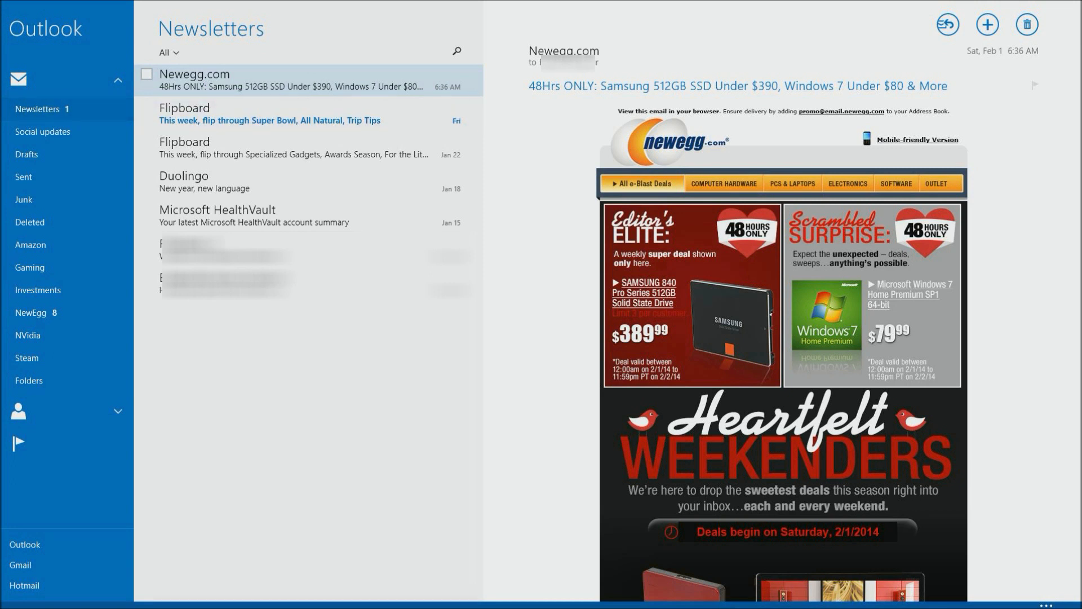
pyautogui.click(30, 312)
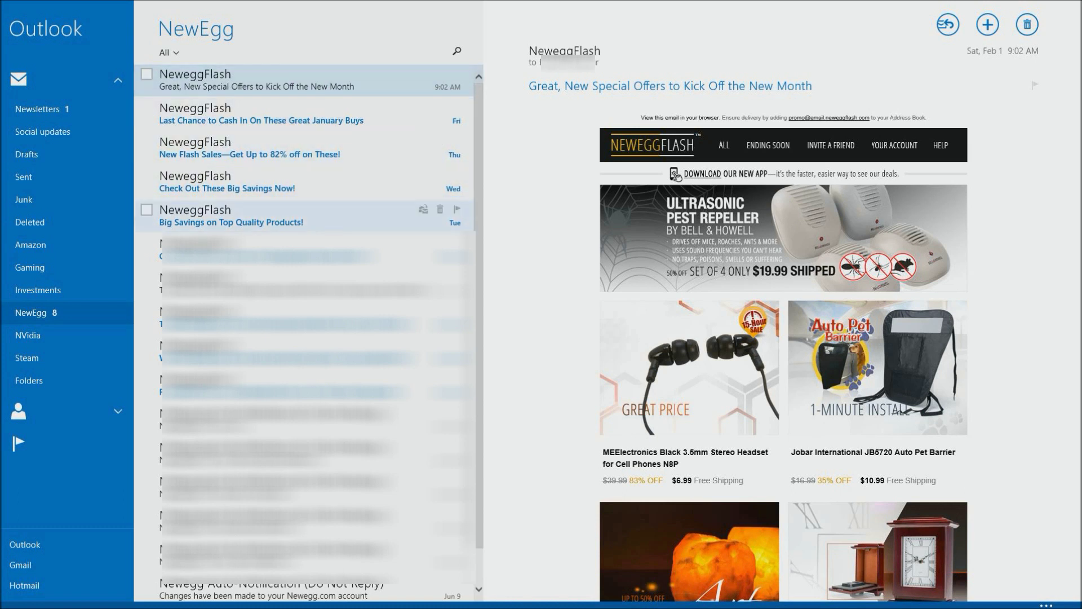
# Check the Newegg.com sender's address in Newsletters, then return to the NewEgg folder
pyautogui.click(42, 110)
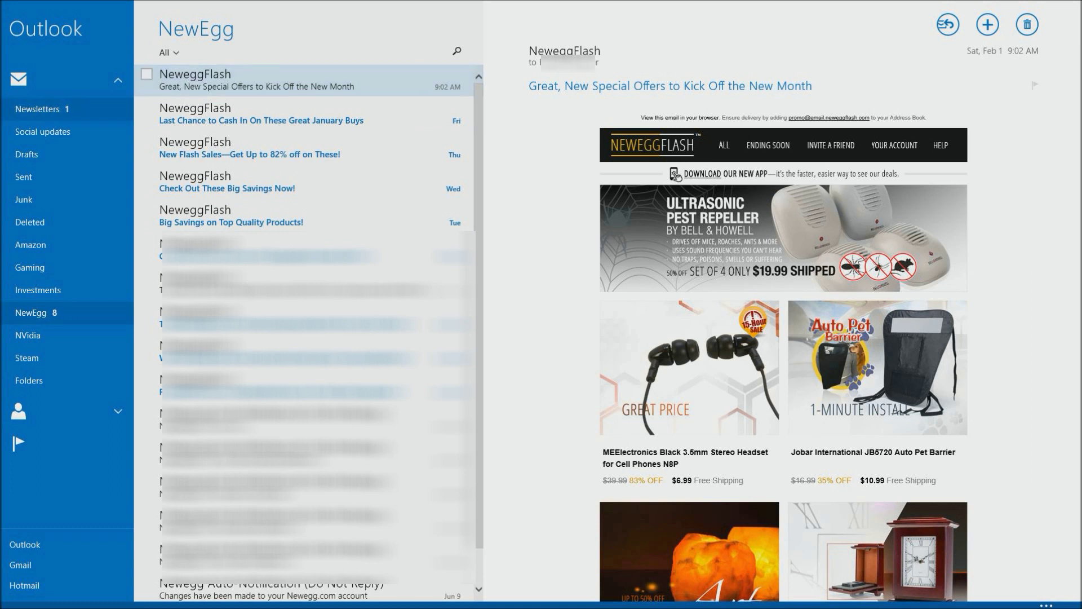
pyautogui.click(563, 51)
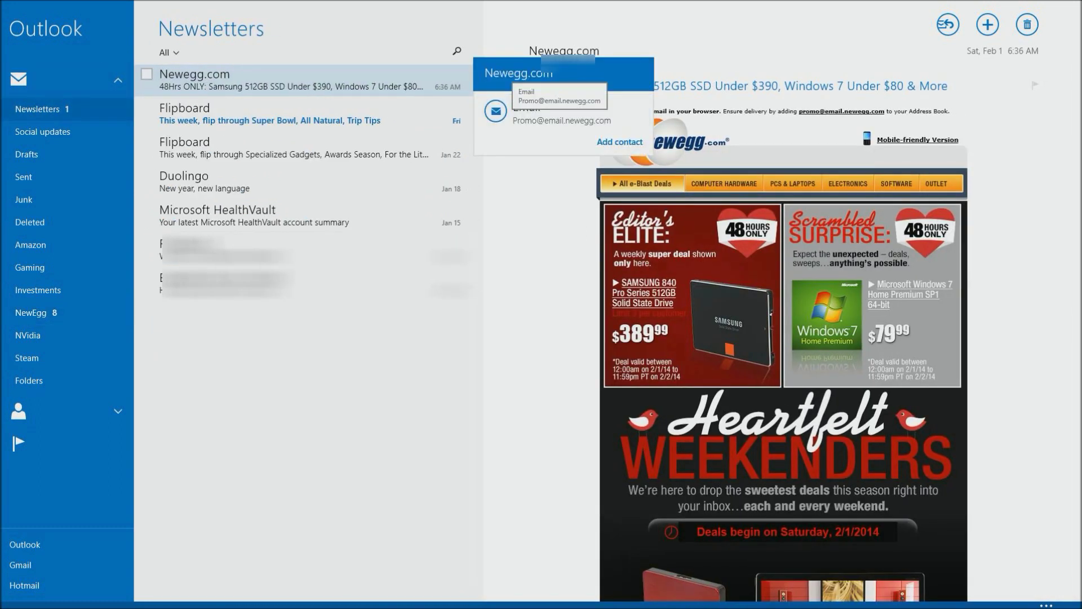
pyautogui.click(394, 80)
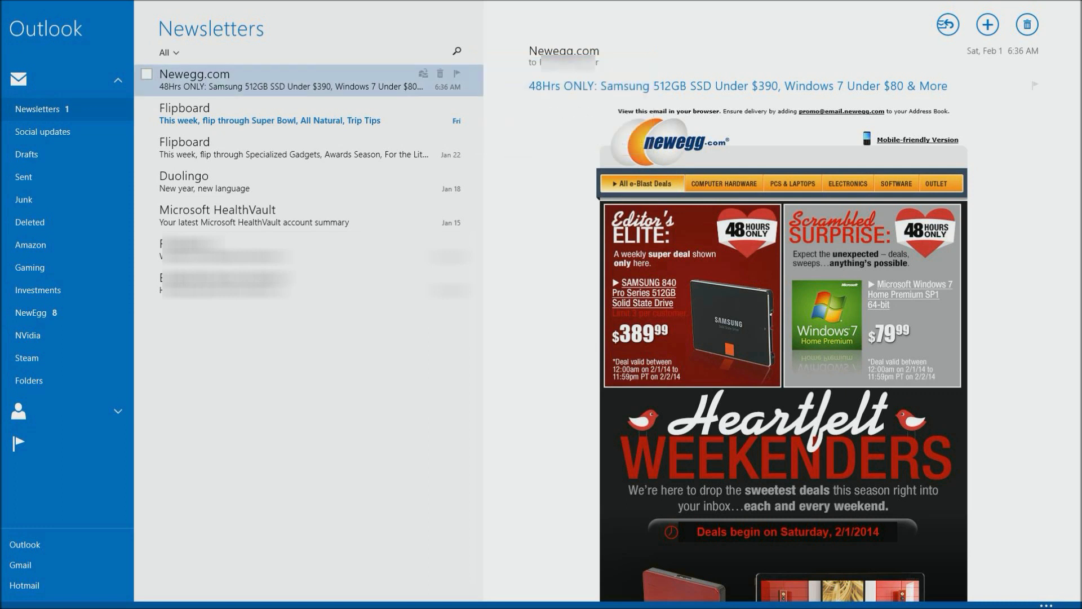
pyautogui.click(31, 313)
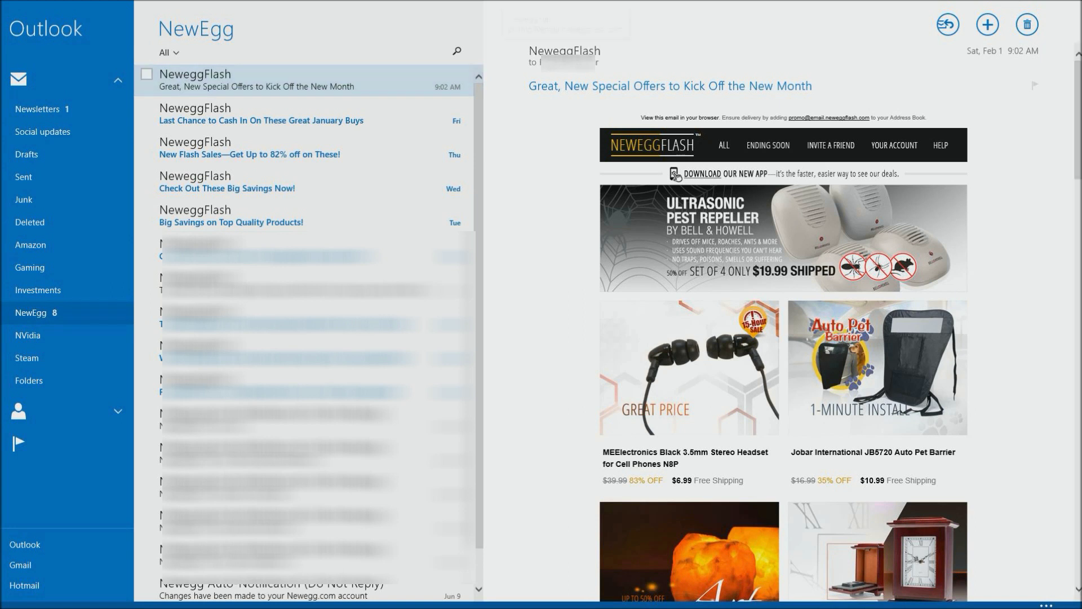
# Check the NeweggFlash sender, then sweep its mail keeping only the latest email and deleting the rest
pyautogui.click(565, 51)
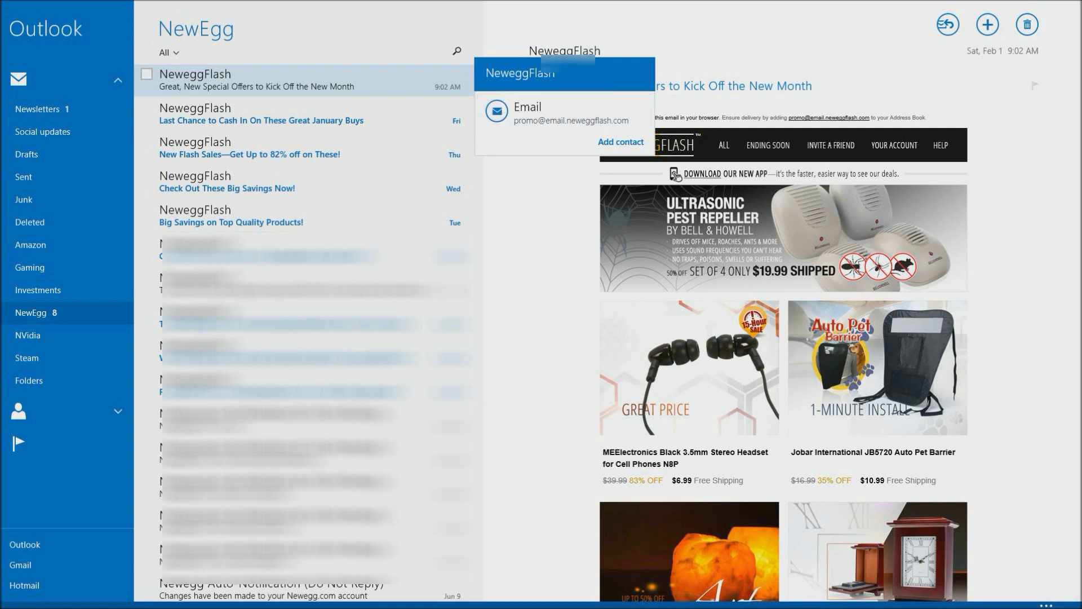
pyautogui.press('Escape')
pyautogui.press('super+z')
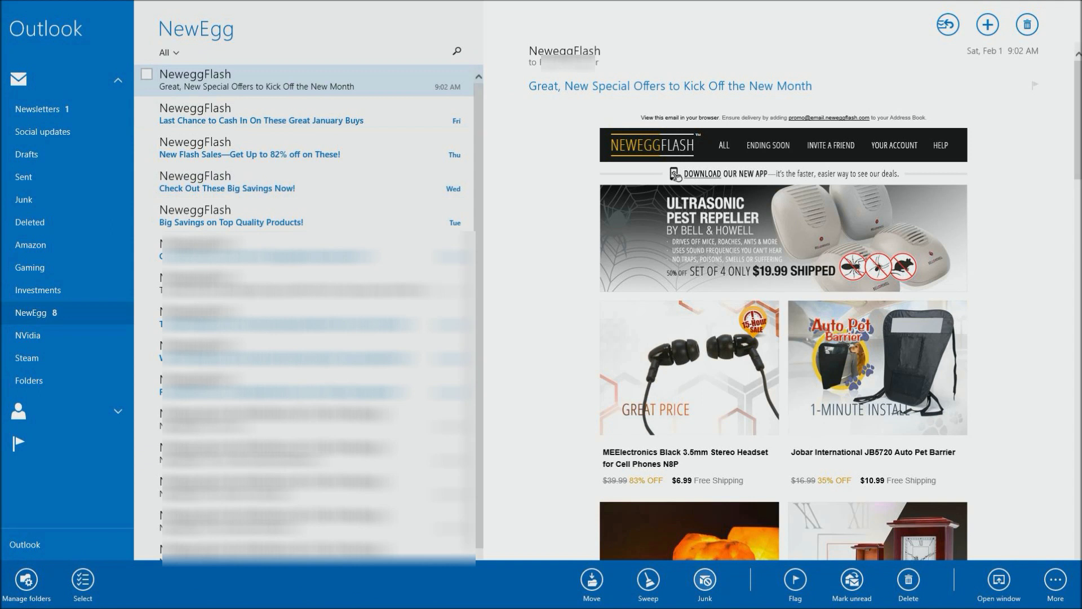
pyautogui.click(648, 579)
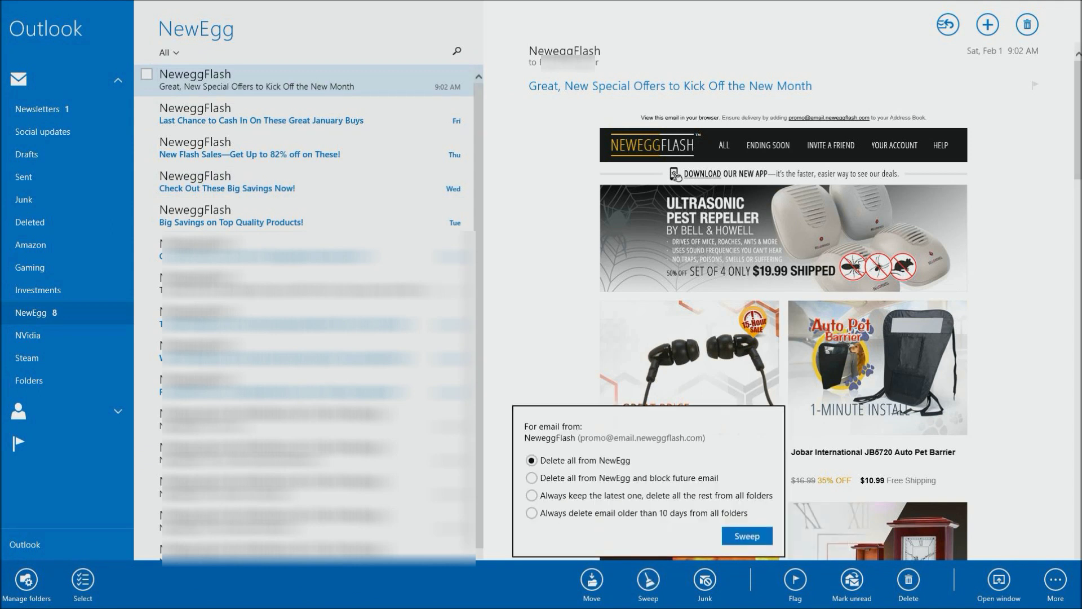
pyautogui.click(532, 495)
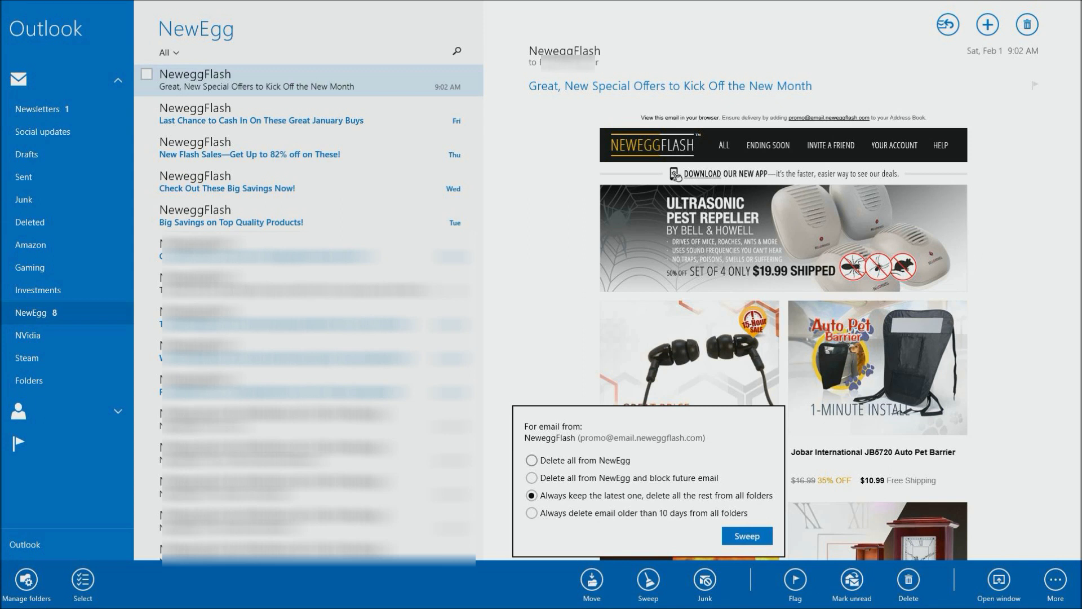
pyautogui.click(747, 536)
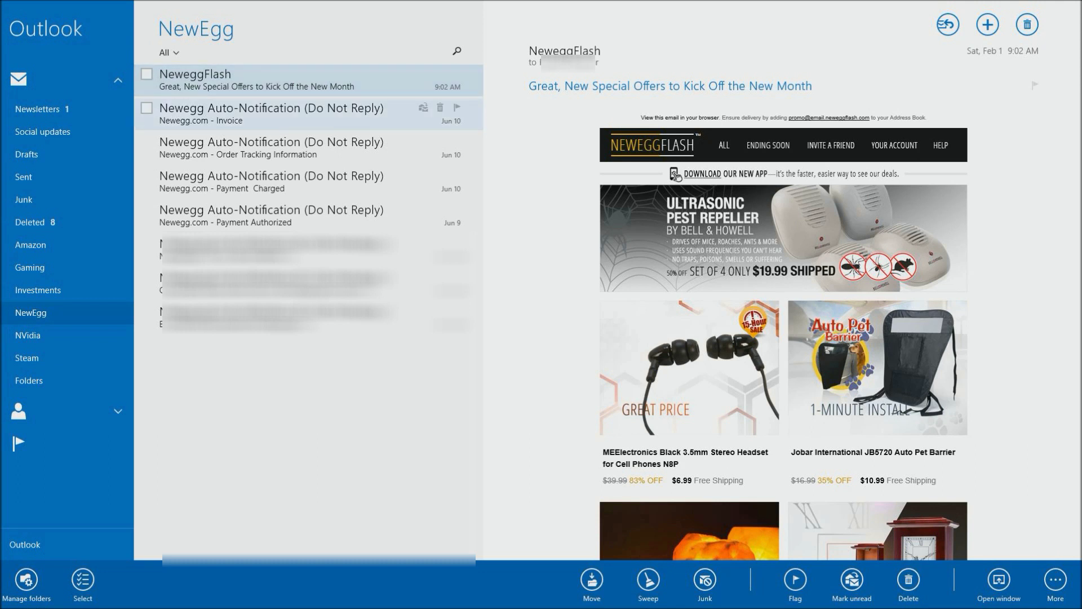
# Glance at Newsletters, then drag the NeweggFlash email from NewEgg onto the Newsletters folder
pyautogui.click(42, 109)
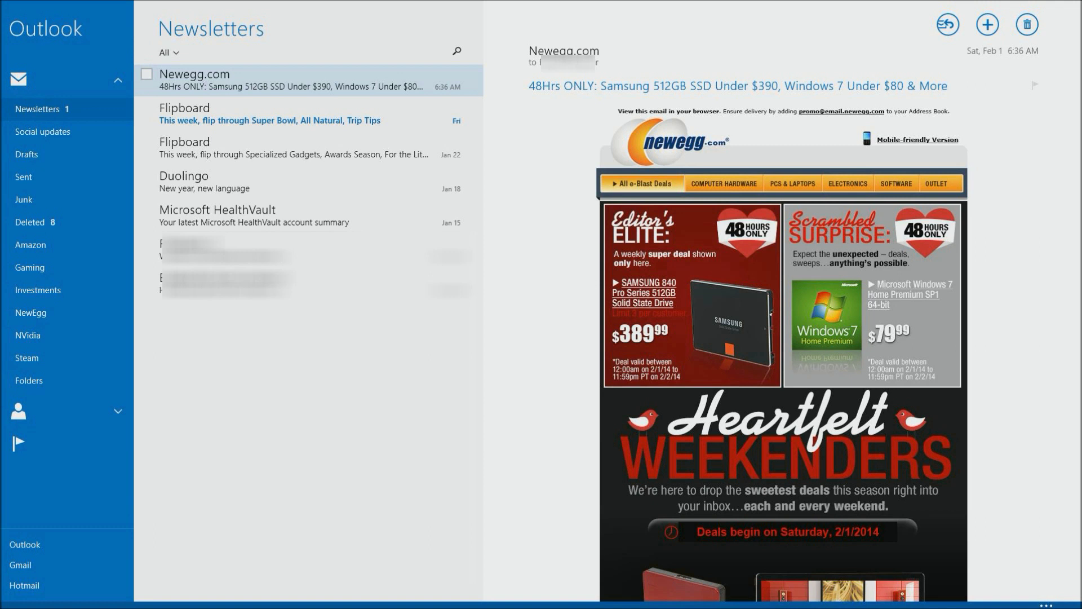
pyautogui.click(31, 313)
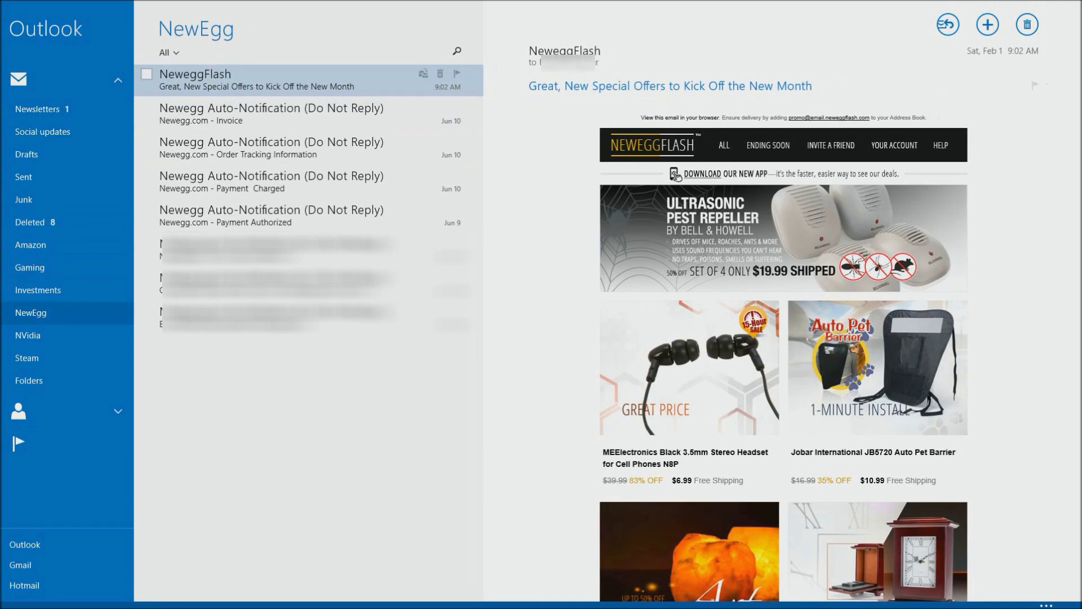
pyautogui.moveTo(226, 79); pyautogui.dragTo(39, 108)
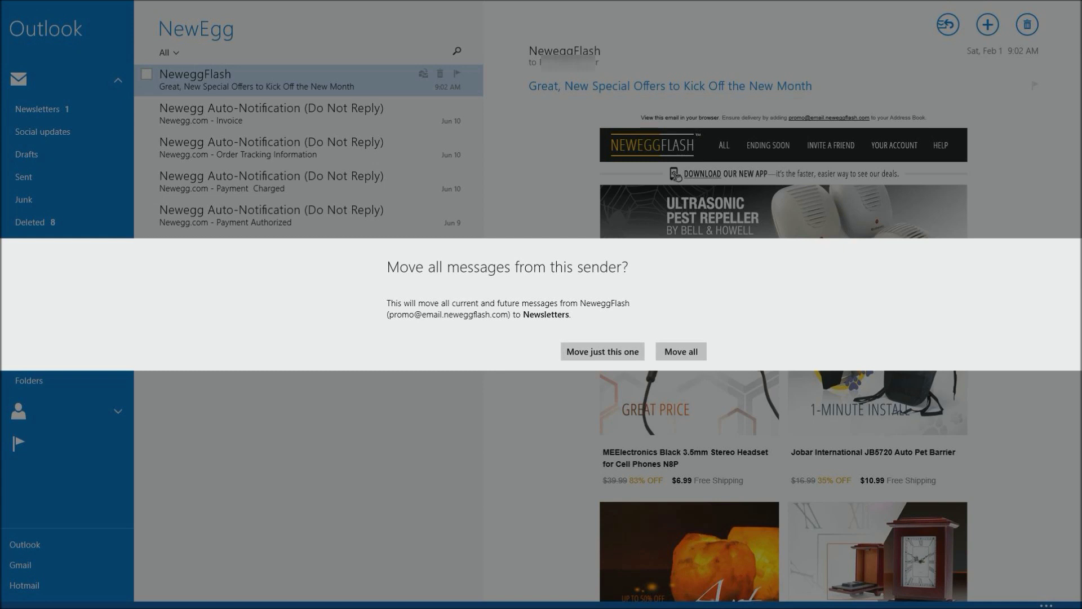
# Choose Move all so current and future NeweggFlash mail goes to Newsletters
pyautogui.click(681, 351)
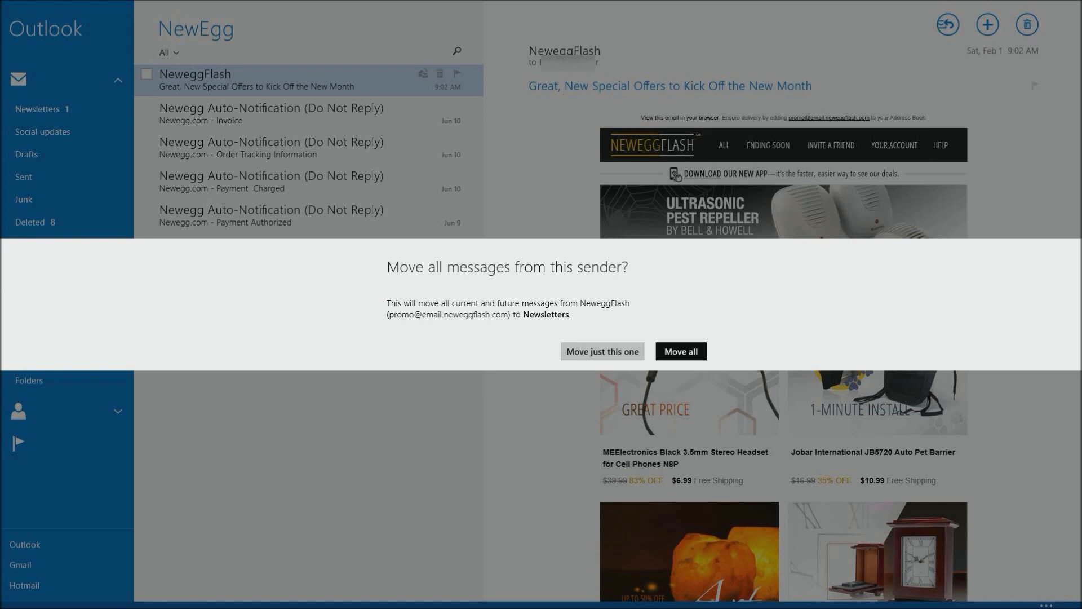
pyautogui.click(681, 352)
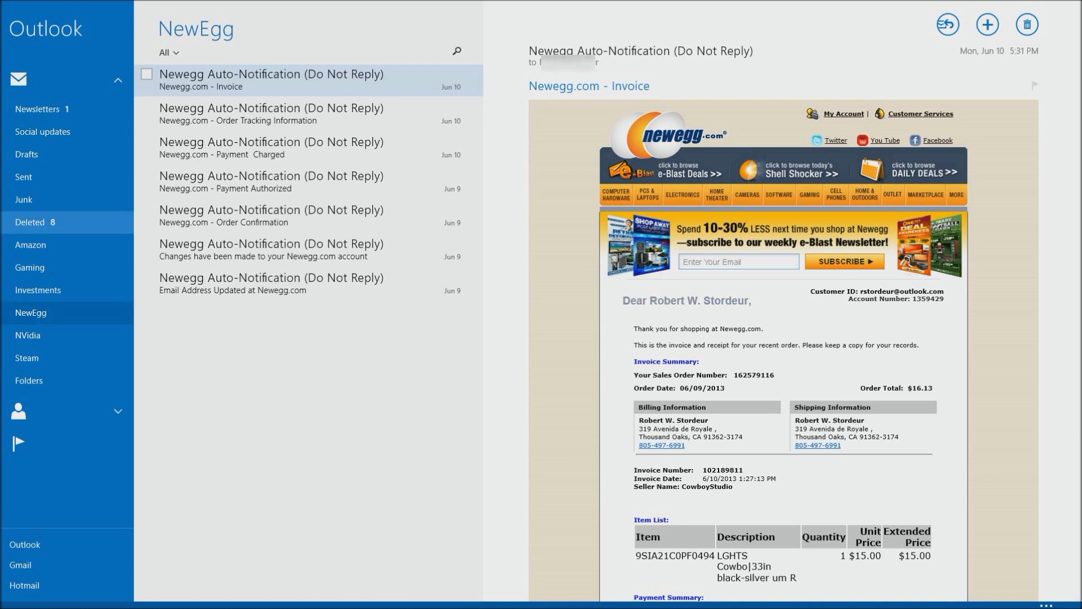
# Open Newsletters to see the NeweggFlash special-offers email at the top of the list
pyautogui.click(42, 110)
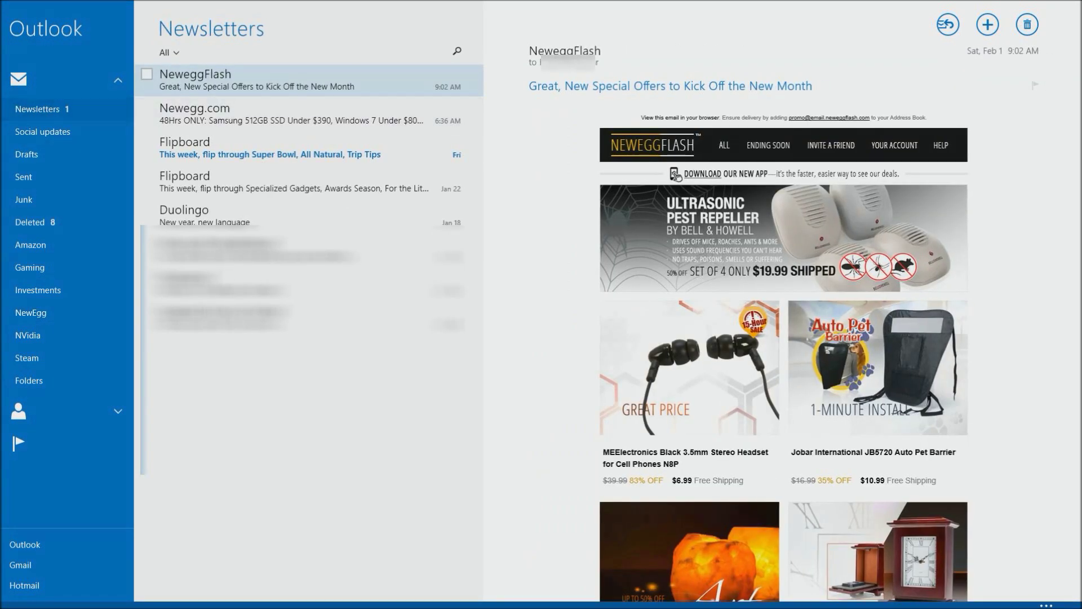